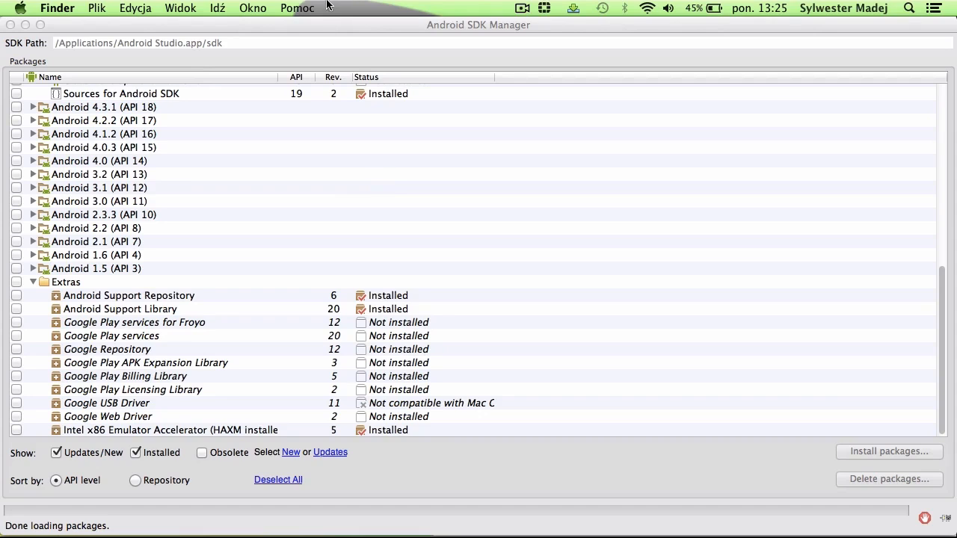
# Step: Open the AVD manager and start a new virtual device named Emulator
pyautogui.click(284, 42)
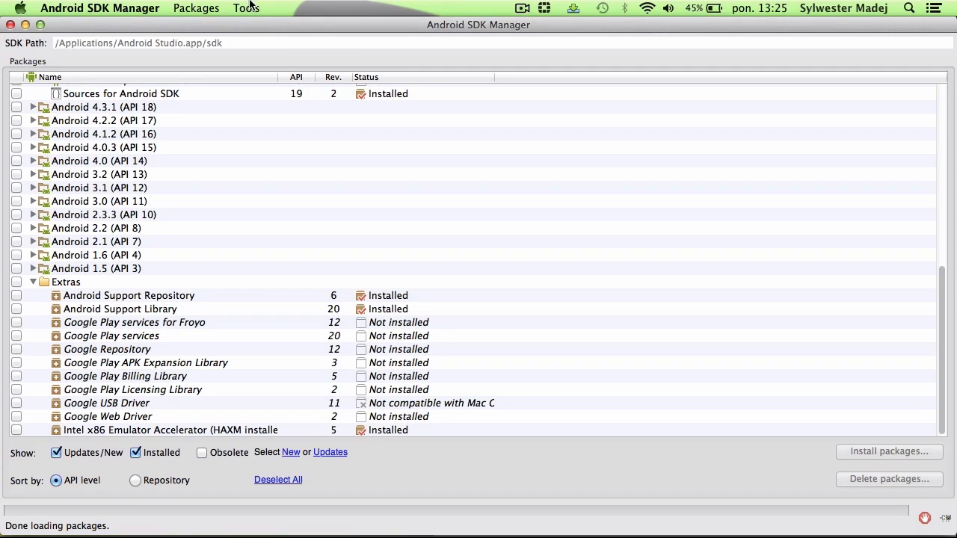
pyautogui.click(249, 9)
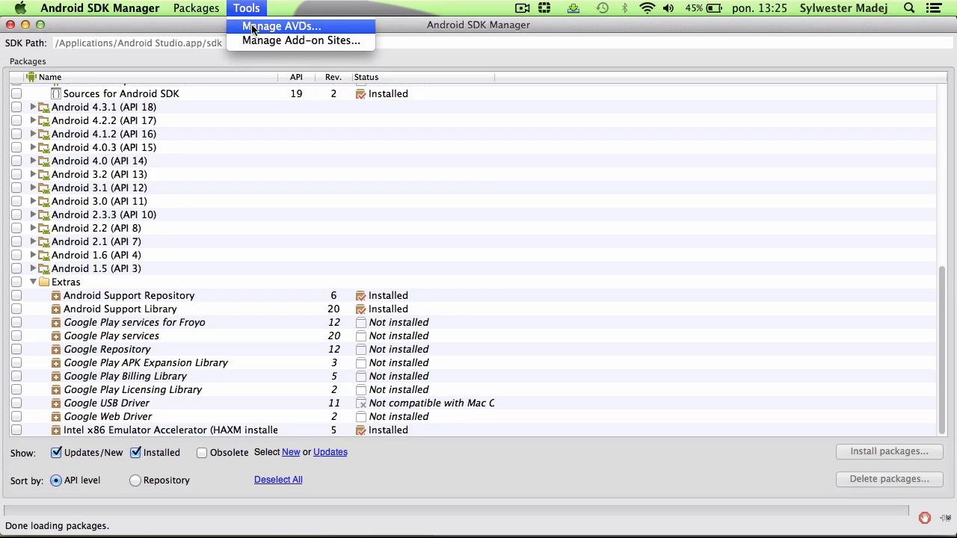
pyautogui.click(252, 27)
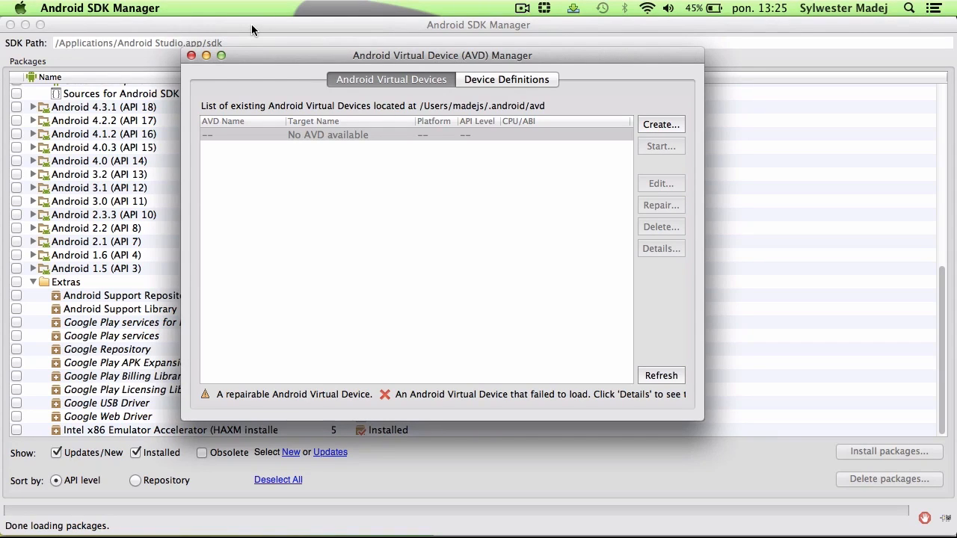
pyautogui.click(660, 124)
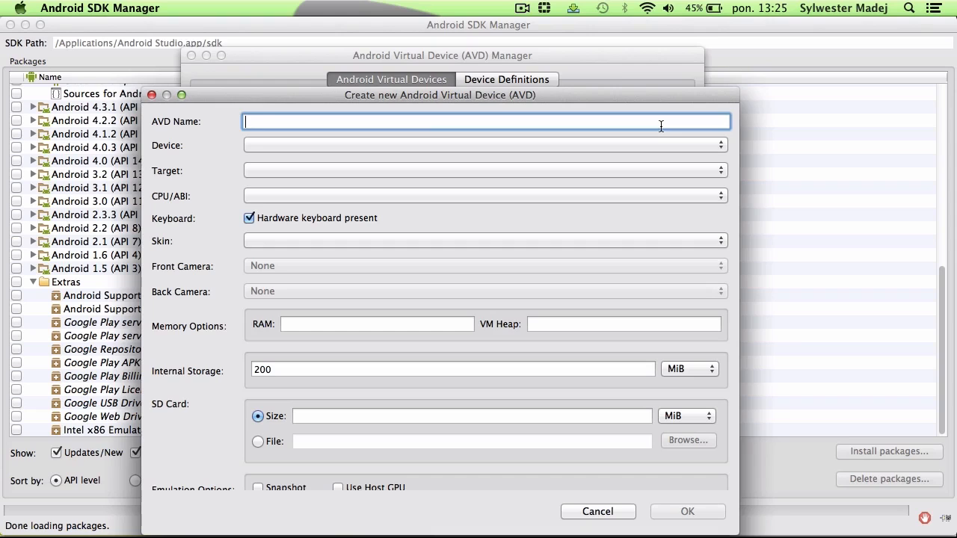
pyautogui.write('Emulator')
# Step: Set the virtual device's hardware profile to Nexus 4 (4.7", 768 × 1280: xhdpi)
pyautogui.click(443, 146)
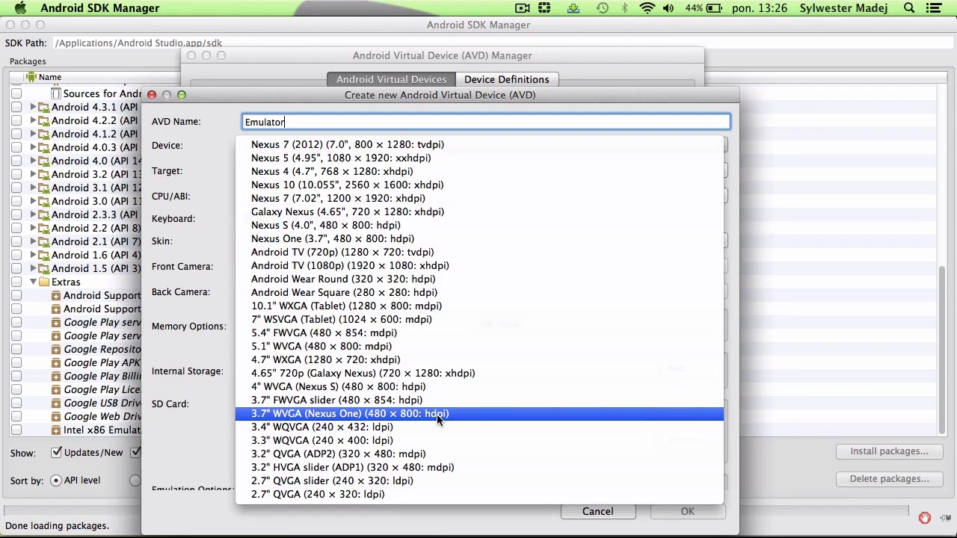
pyautogui.click(371, 181)
pyautogui.click(359, 147)
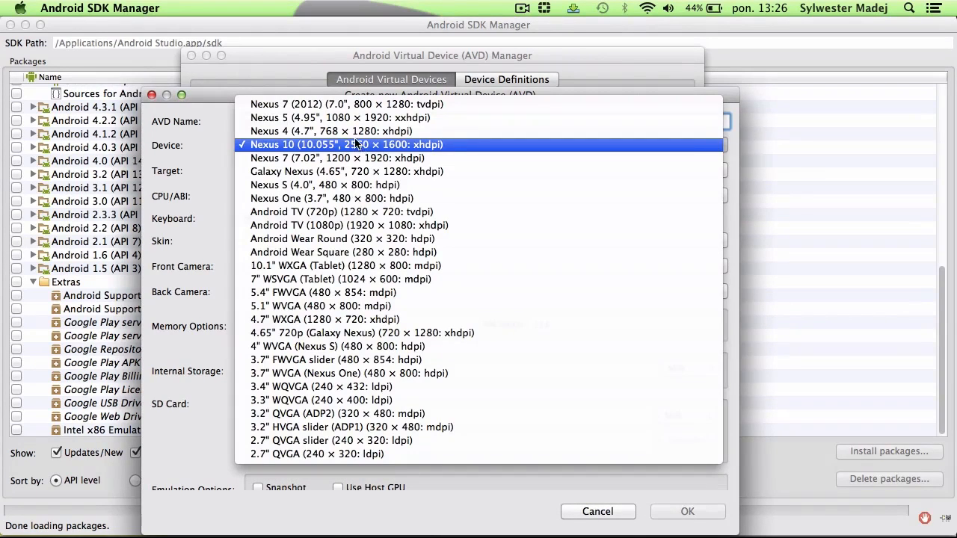
pyautogui.click(356, 132)
# Step: Set the target to Android 4.4.2 - API Level 19 with the Intel Atom (x86) CPU
pyautogui.click(333, 170)
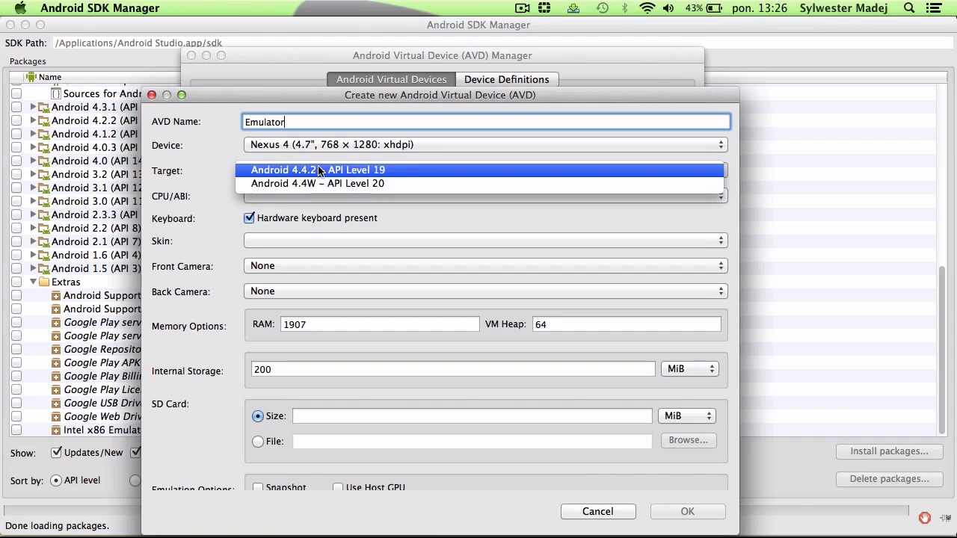
pyautogui.click(318, 170)
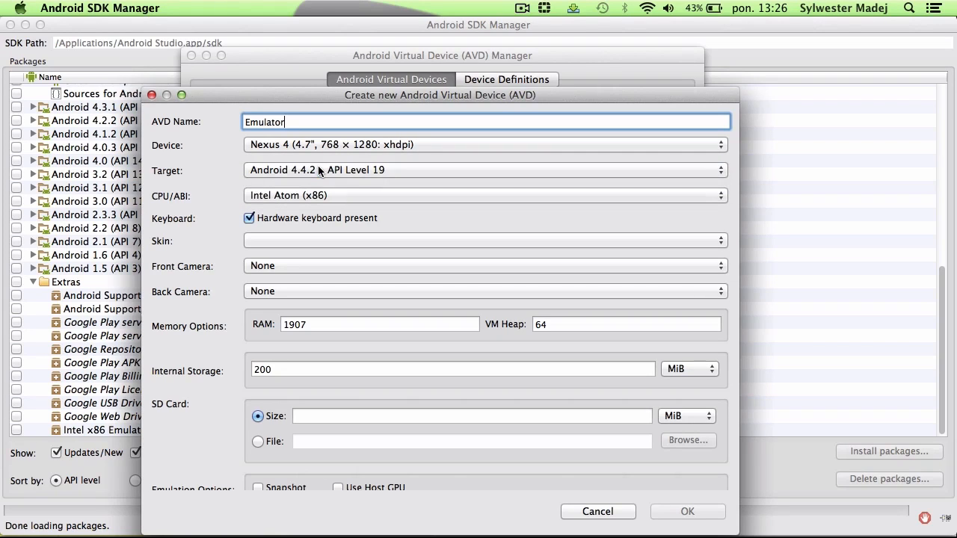
pyautogui.click(330, 195)
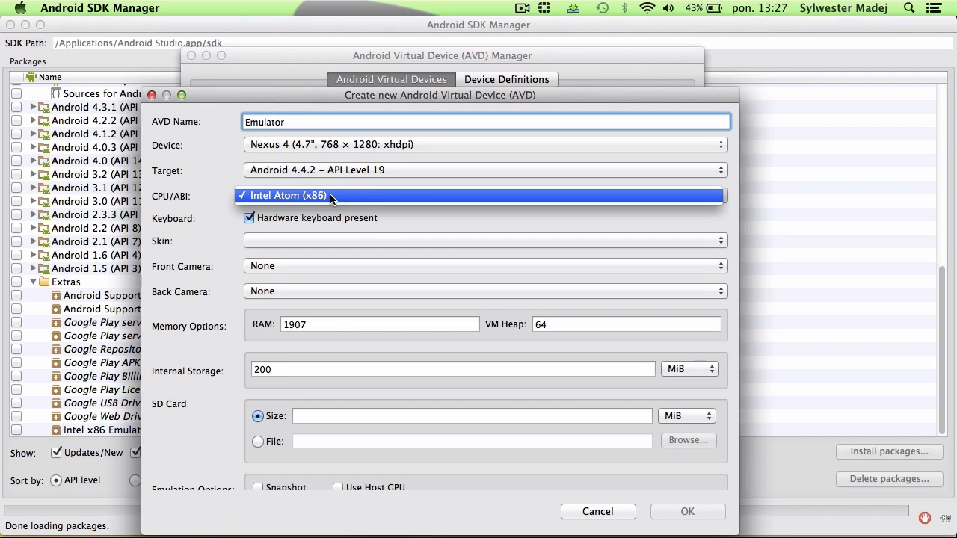
pyautogui.click(330, 196)
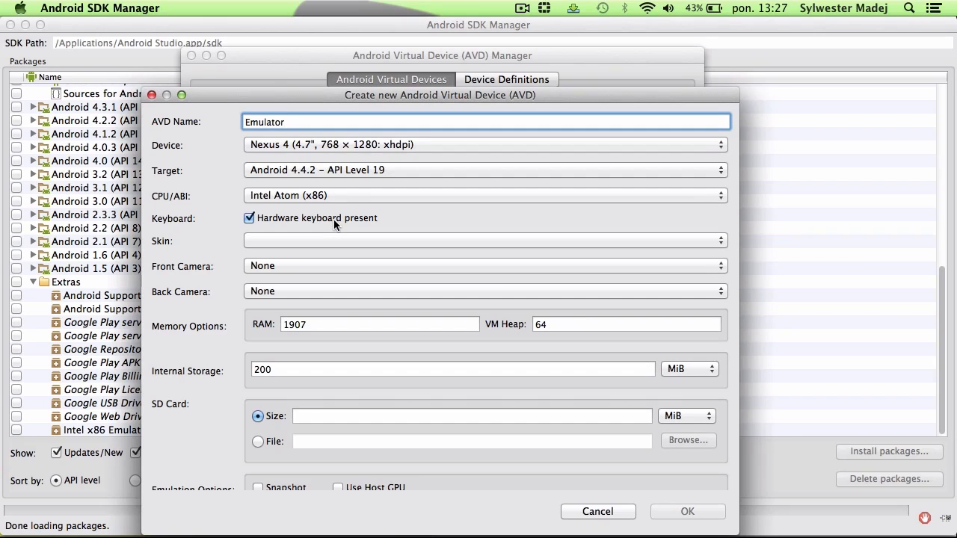
# Step: Choose the skin with dynamic hardware controls and set the front camera to Emulated
pyautogui.click(338, 241)
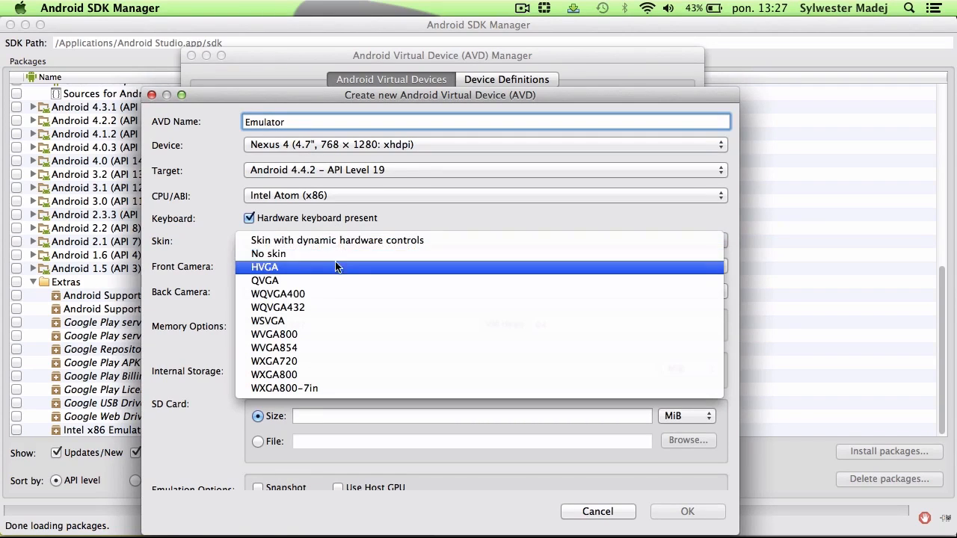
pyautogui.click(332, 244)
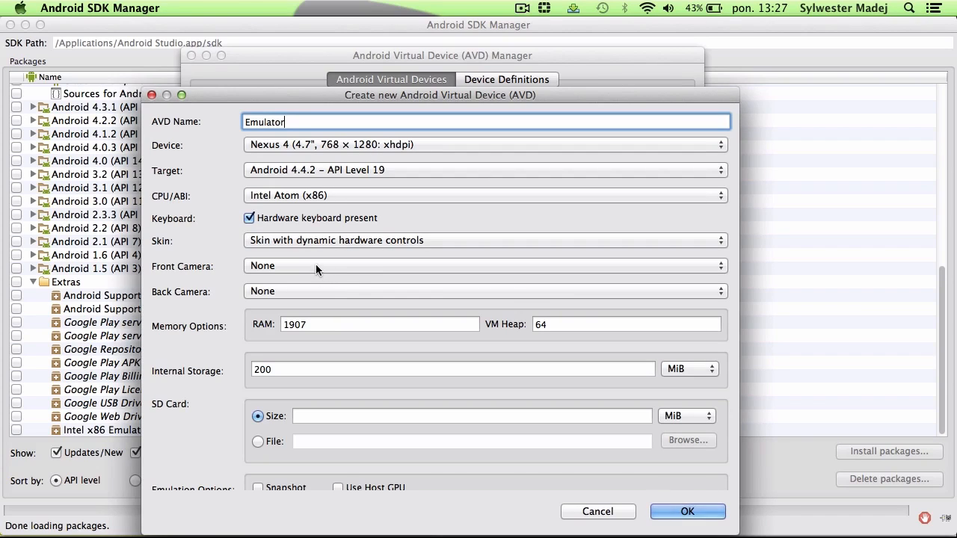
pyautogui.click(316, 268)
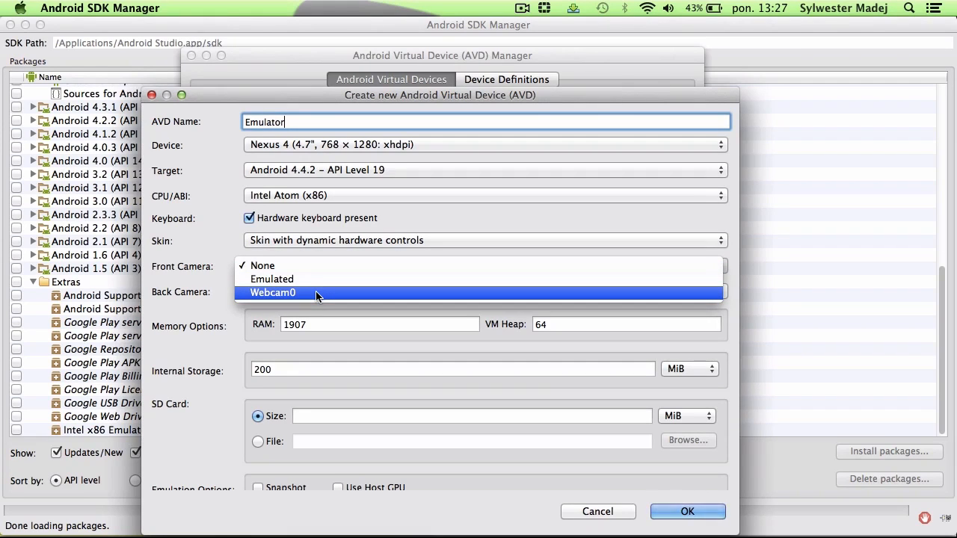
pyautogui.click(298, 281)
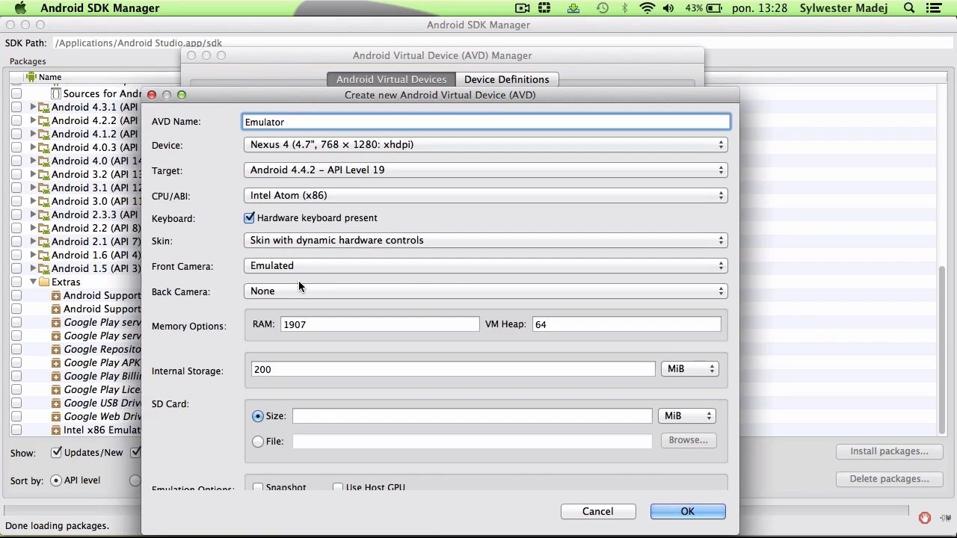
# Step: Set the virtual device's RAM to 1024
pyautogui.click(353, 326)
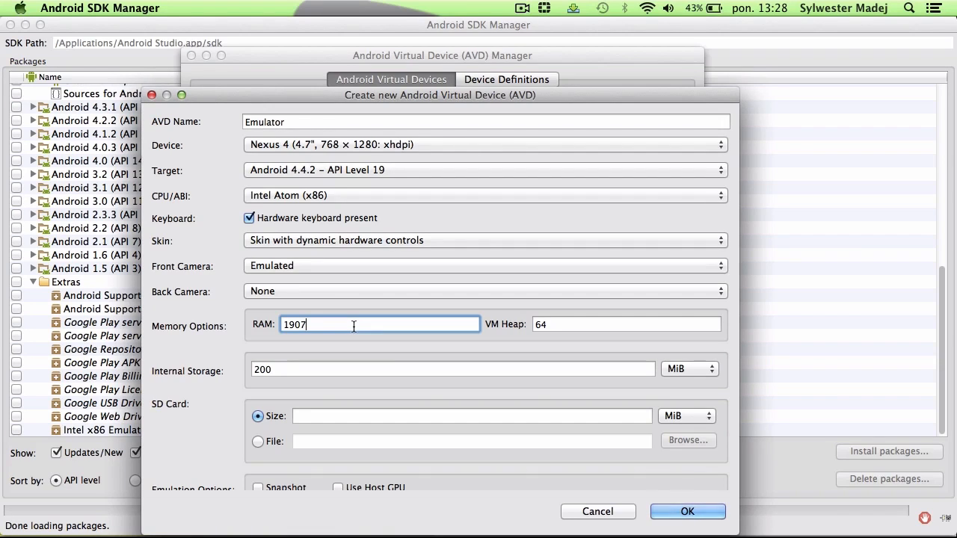
pyautogui.press('BackSpace')
pyautogui.press('BackSpace')
pyautogui.press('BackSpace')
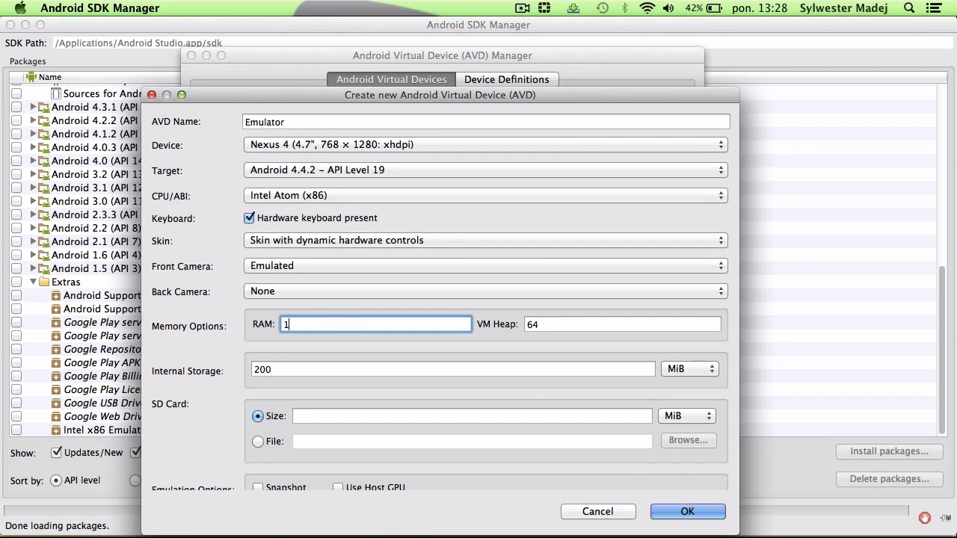
pyautogui.write('024')
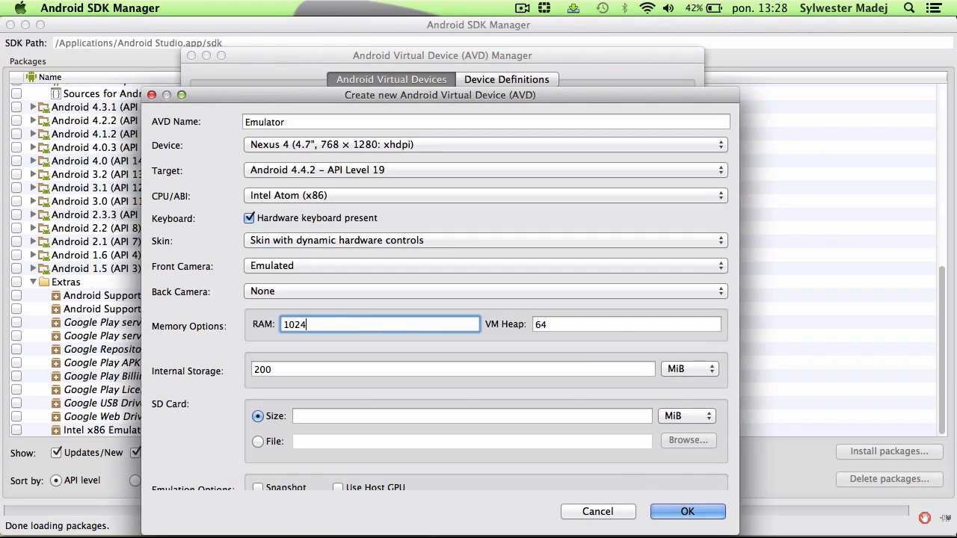
pyautogui.click(594, 323)
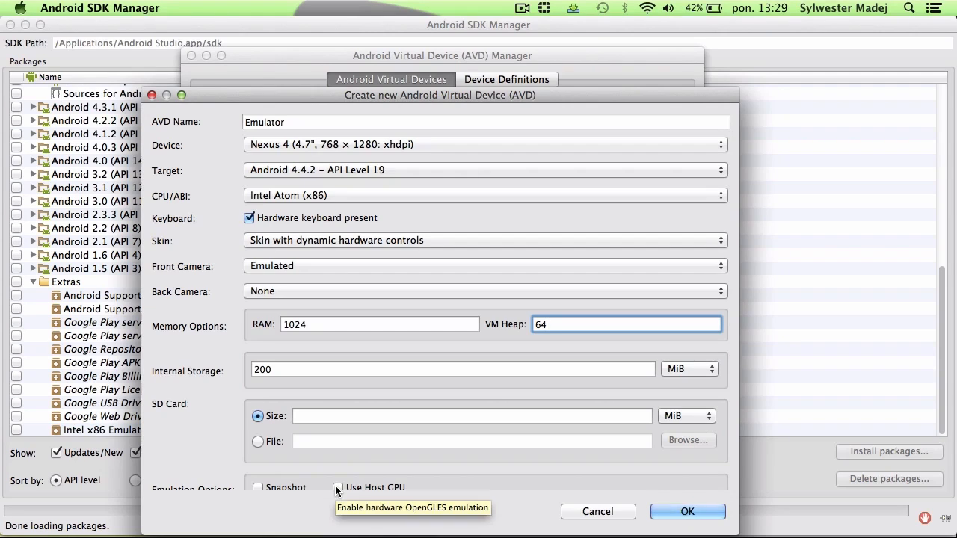
# Step: Set the SD card size to 128 MiB and enable Use Host GPU
pyautogui.click(342, 416)
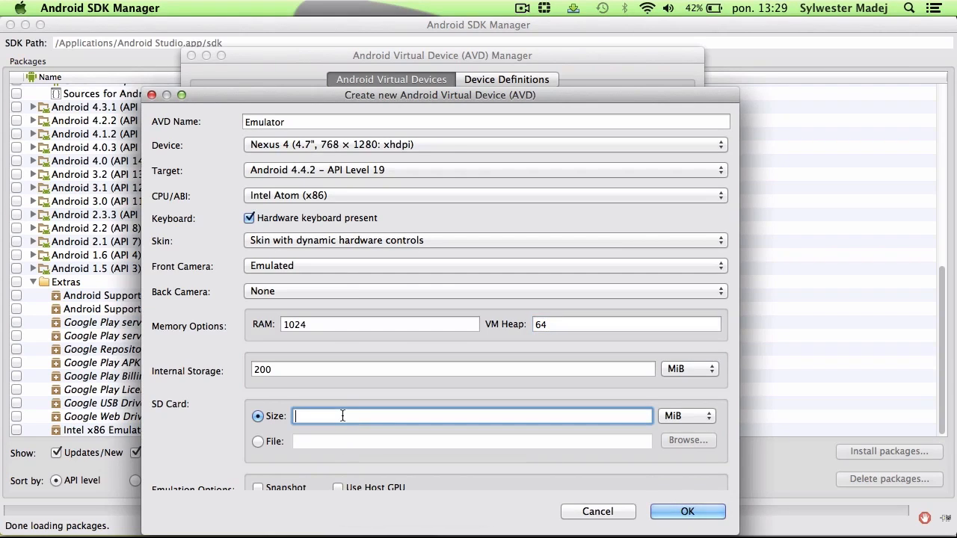
pyautogui.write('128')
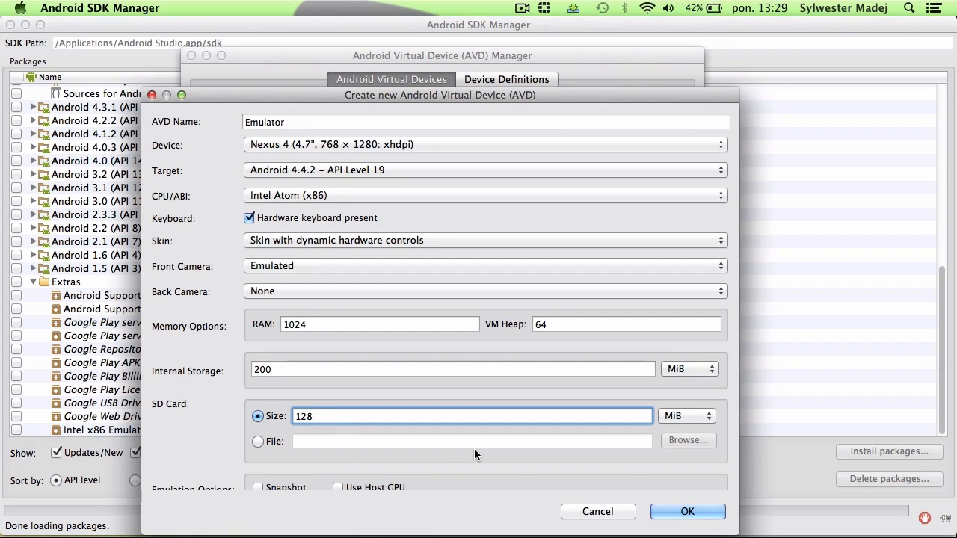
pyautogui.click(338, 489)
pyautogui.click(259, 488)
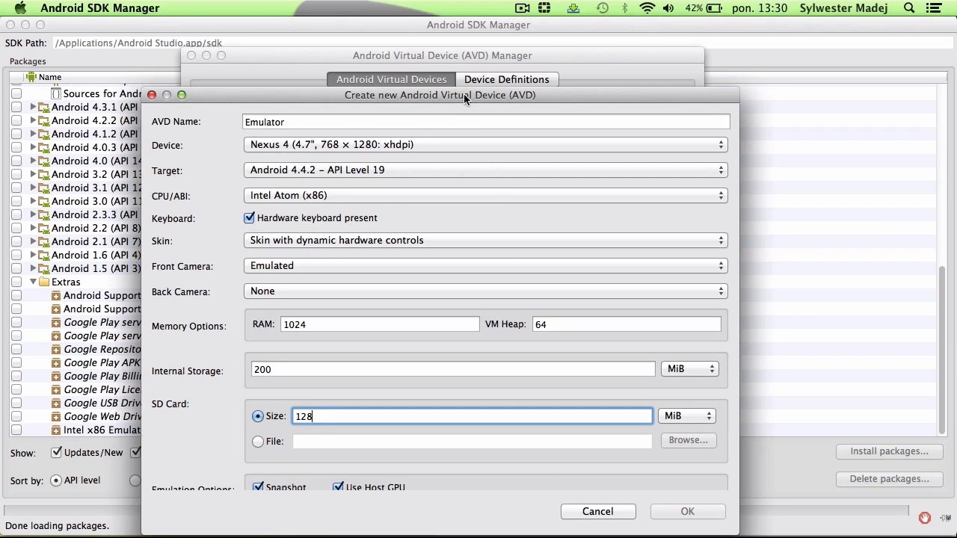
pyautogui.moveTo(459, 87); pyautogui.dragTo(477, 15)
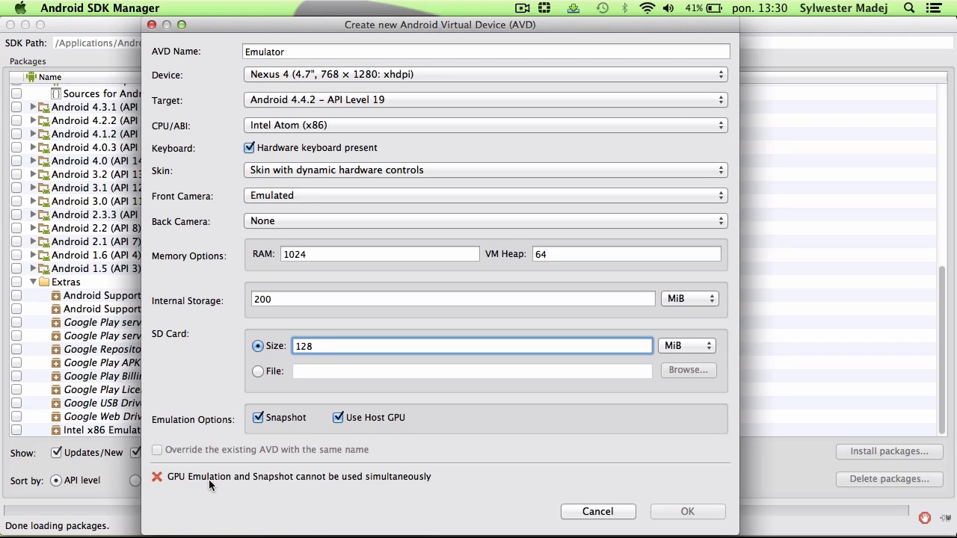
pyautogui.click(258, 418)
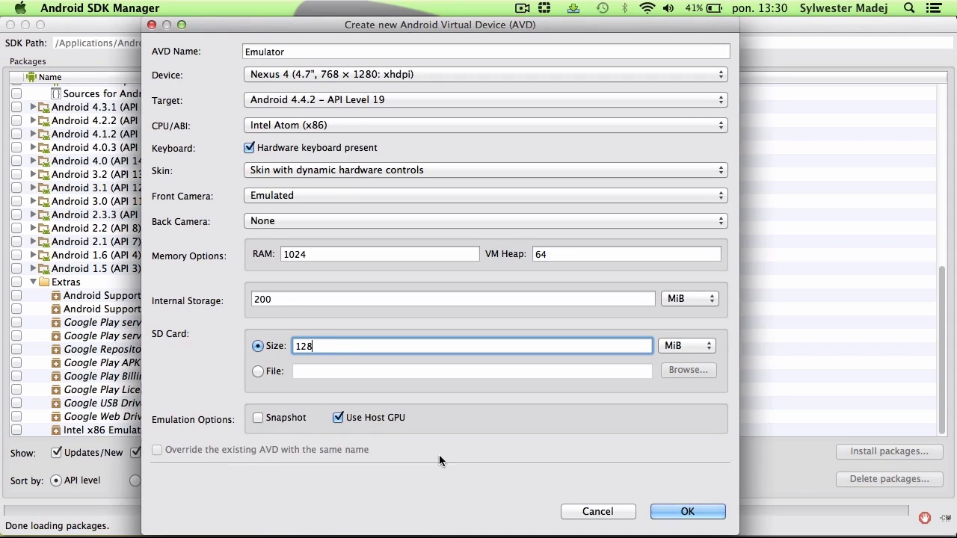
# Step: Finish creating the Emulator virtual device and launch it with the default launch options
pyautogui.click(701, 516)
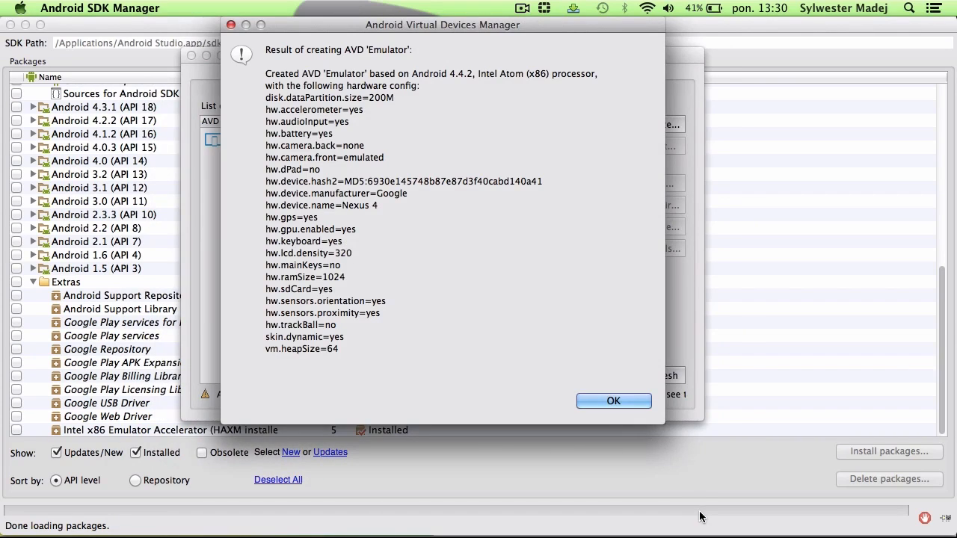
pyautogui.click(624, 403)
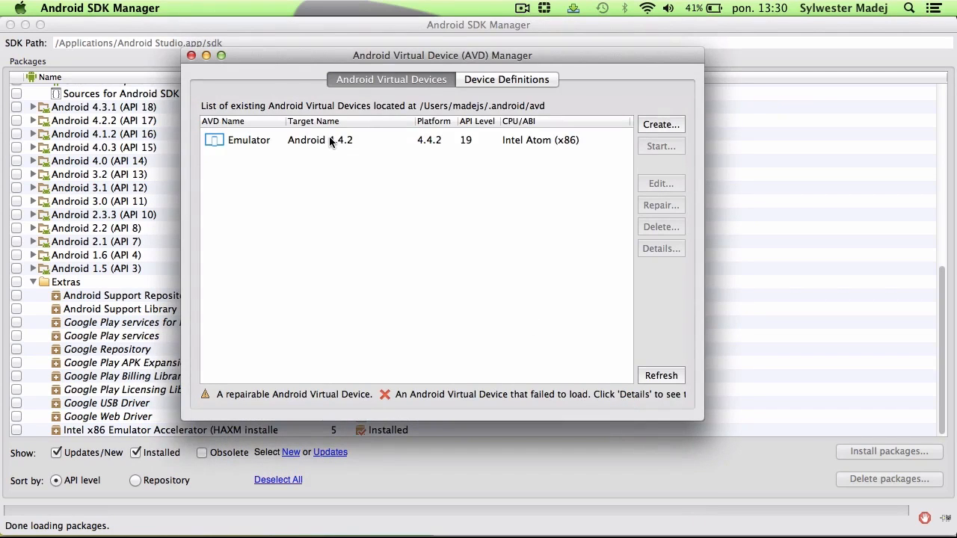
pyautogui.click(330, 142)
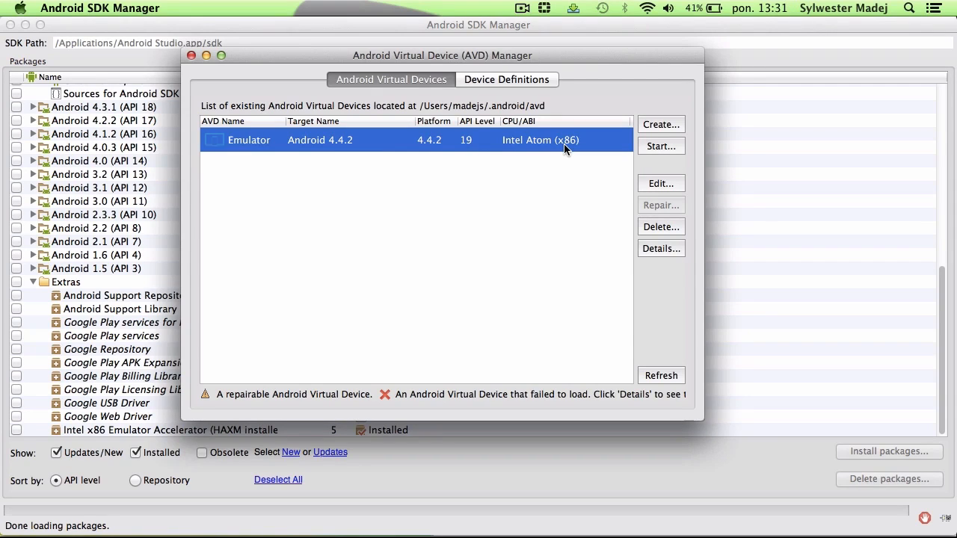
pyautogui.click(668, 147)
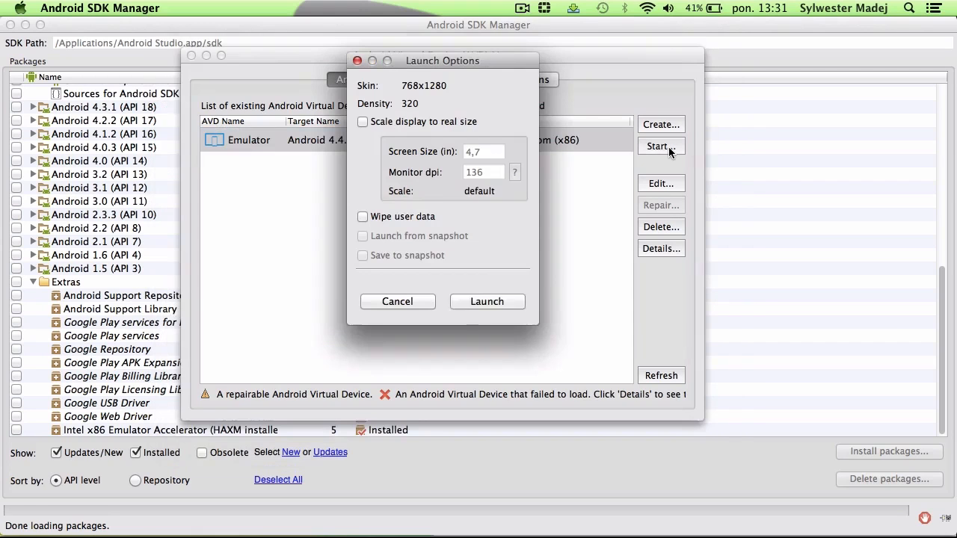
pyautogui.click(481, 303)
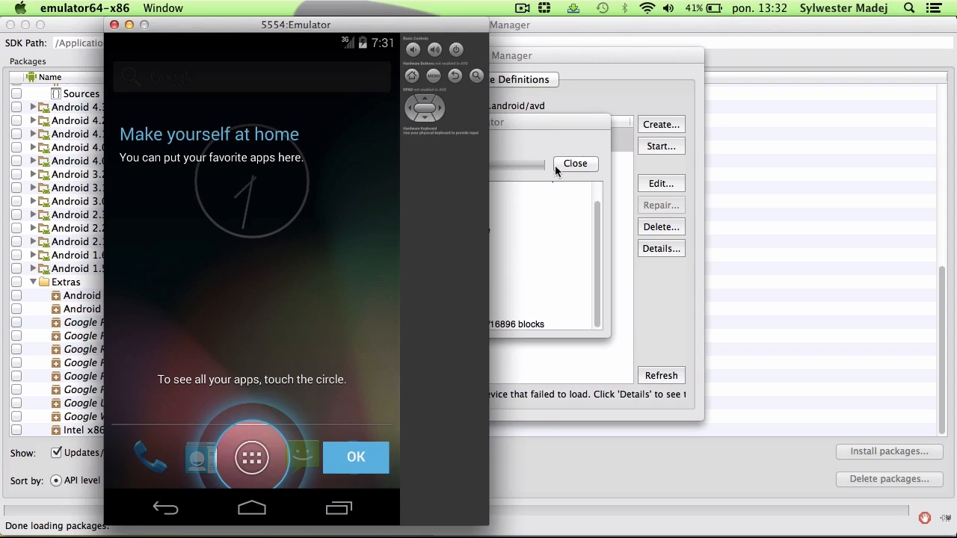
# Step: Dismiss the emulator's home screen introduction and open the full app list, dismissing its tip
pyautogui.click(356, 458)
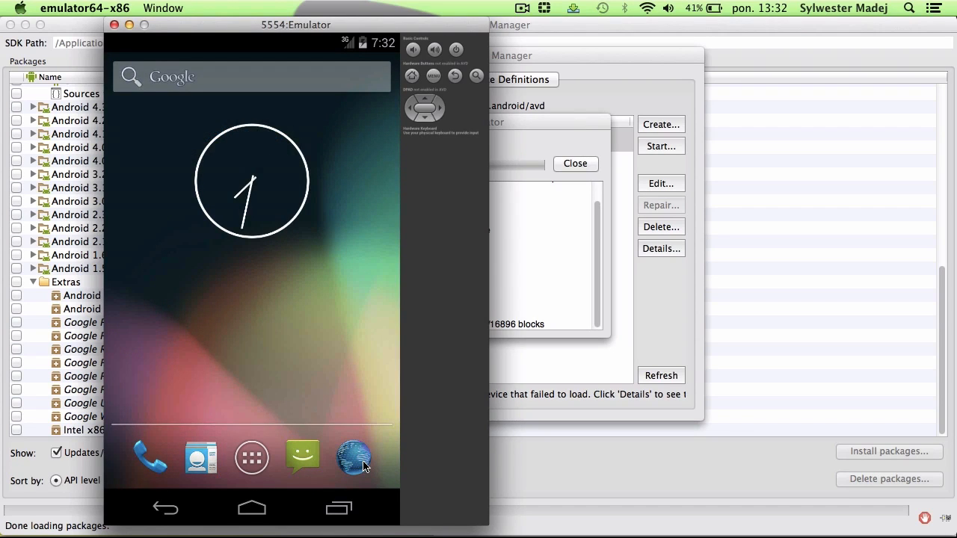
pyautogui.click(253, 456)
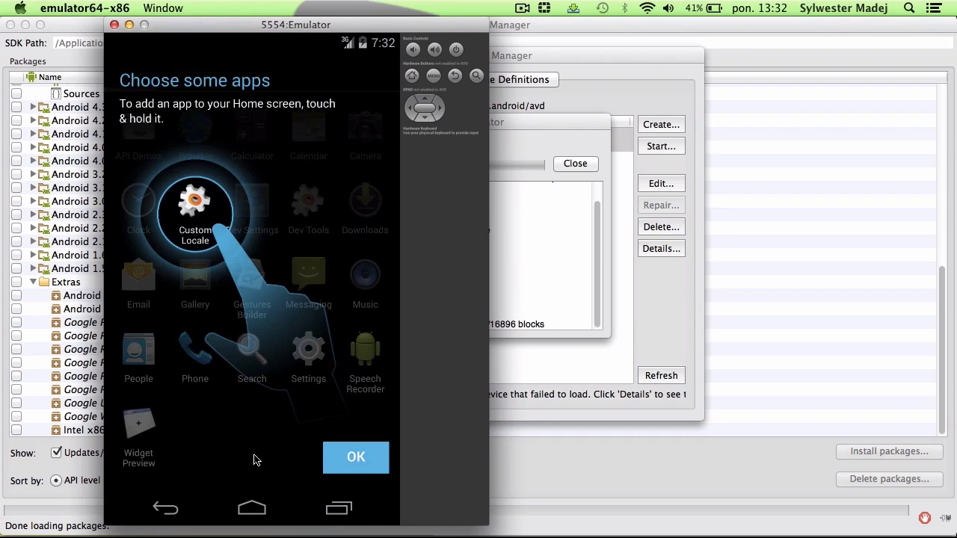
pyautogui.click(359, 469)
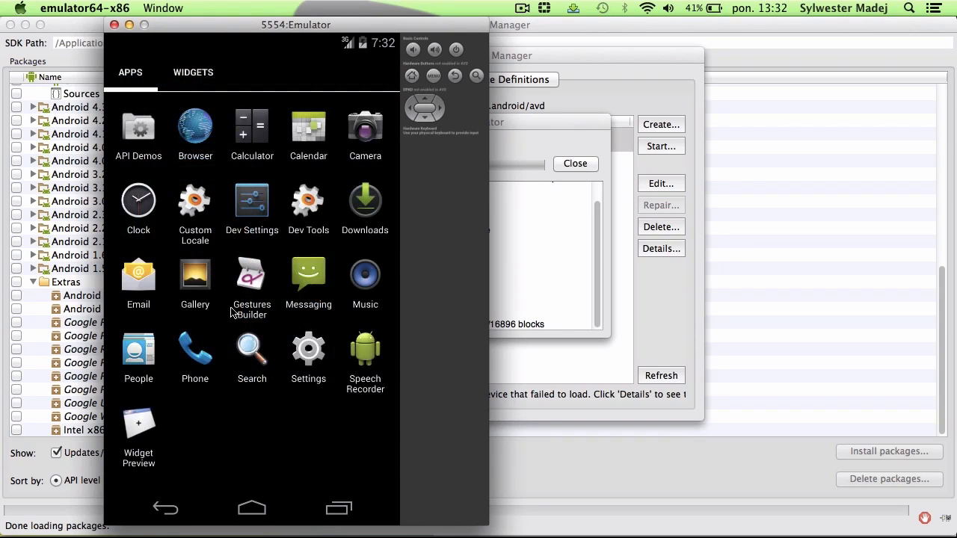
# Step: Open the emulator's Phone app and back out of it
pyautogui.click(195, 356)
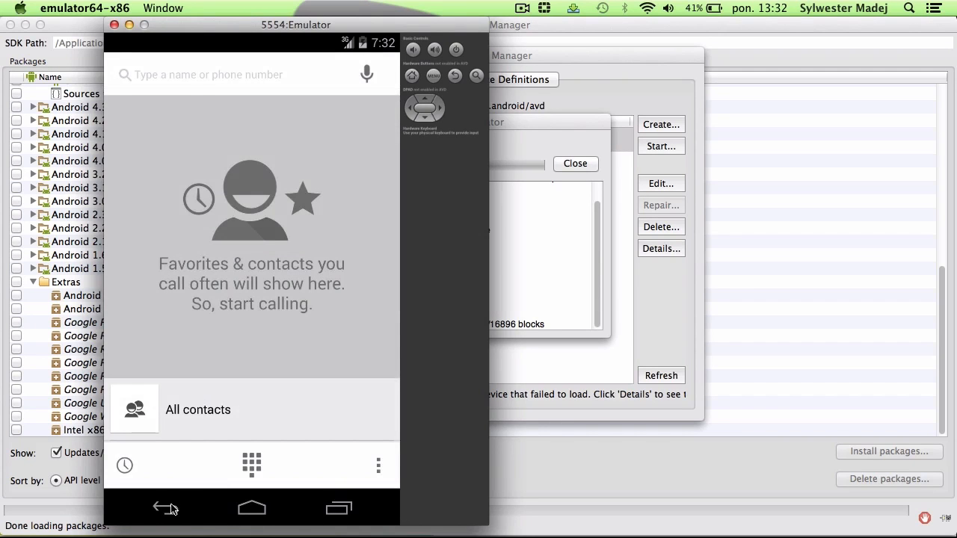
pyautogui.click(169, 509)
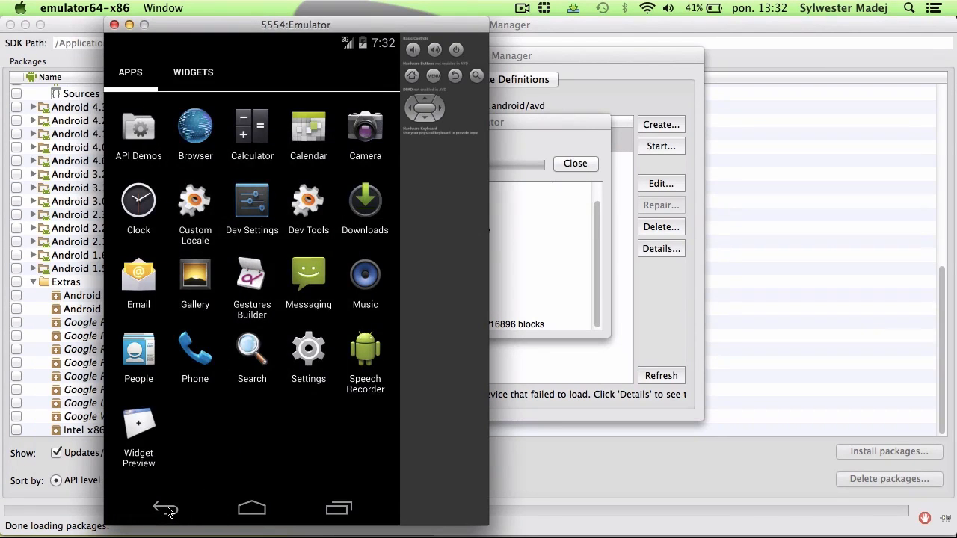
pyautogui.click(166, 509)
pyautogui.click(258, 465)
# Step: Close the running emulator, its startup log and the AVD manager
pyautogui.click(77, 34)
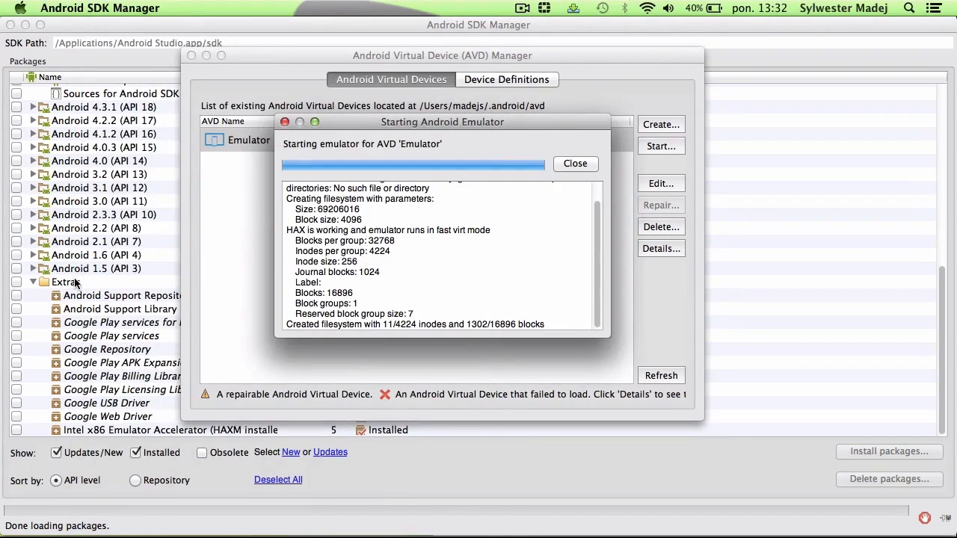
pyautogui.click(575, 164)
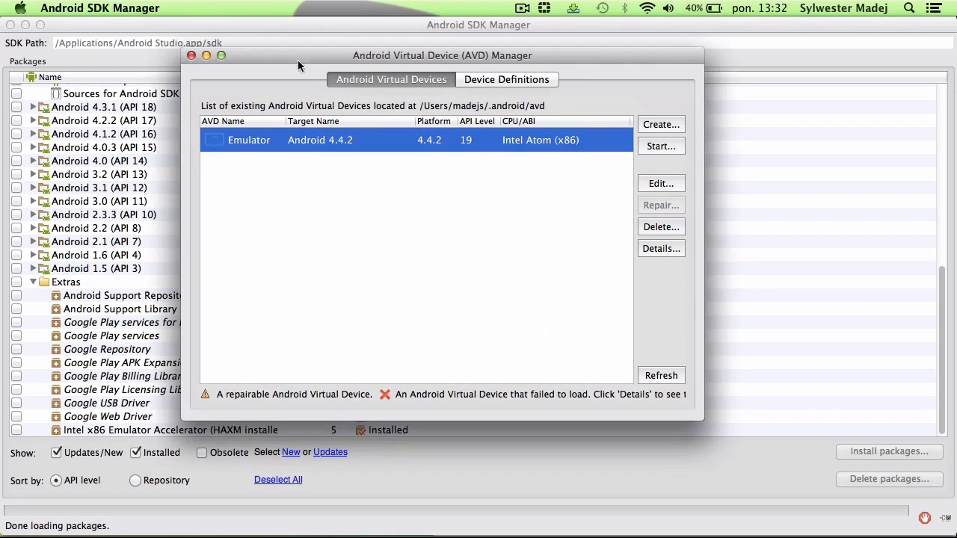
pyautogui.click(191, 55)
# Step: Select the Google APIs (x86 System Image) package under API 19 and view its details
pyautogui.scroll(5, 201, 267)
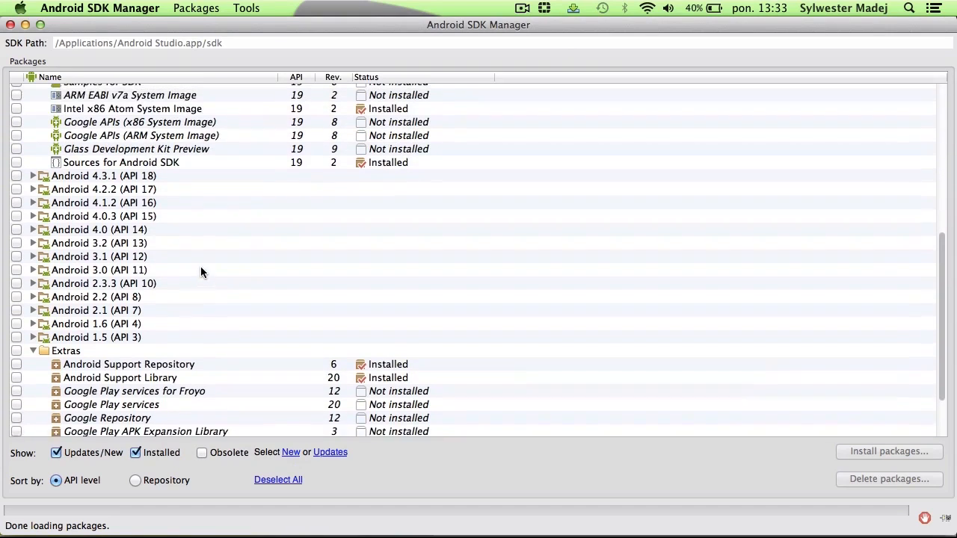
pyautogui.click(105, 145)
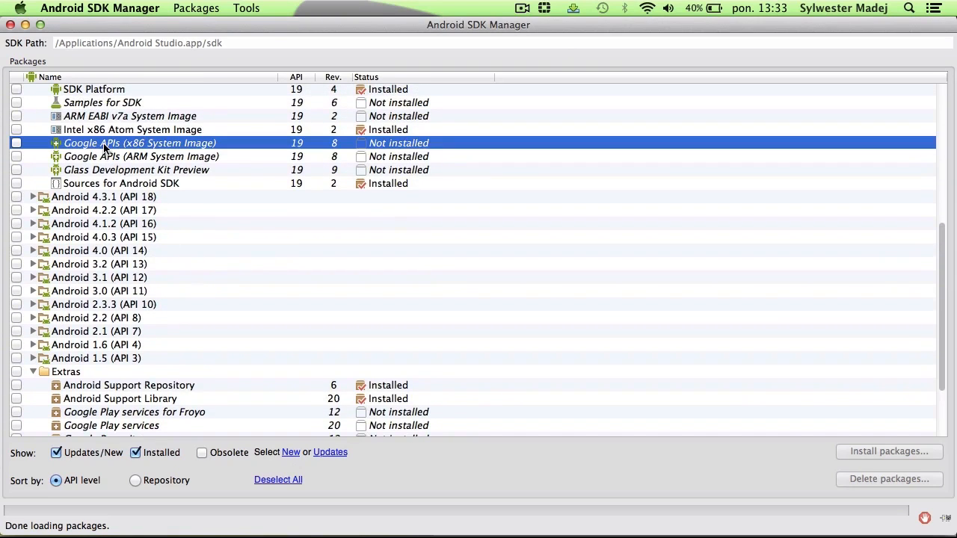
pyautogui.moveTo(105, 148)
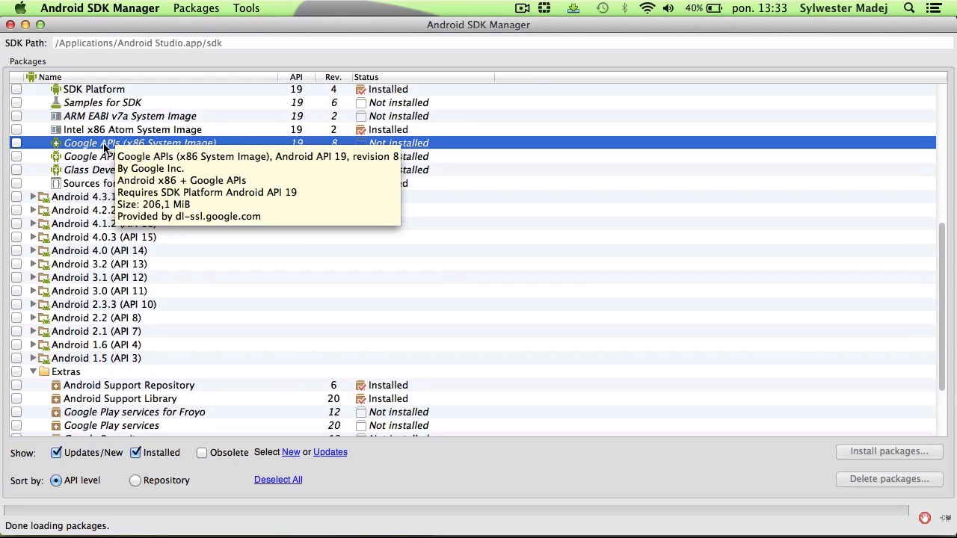